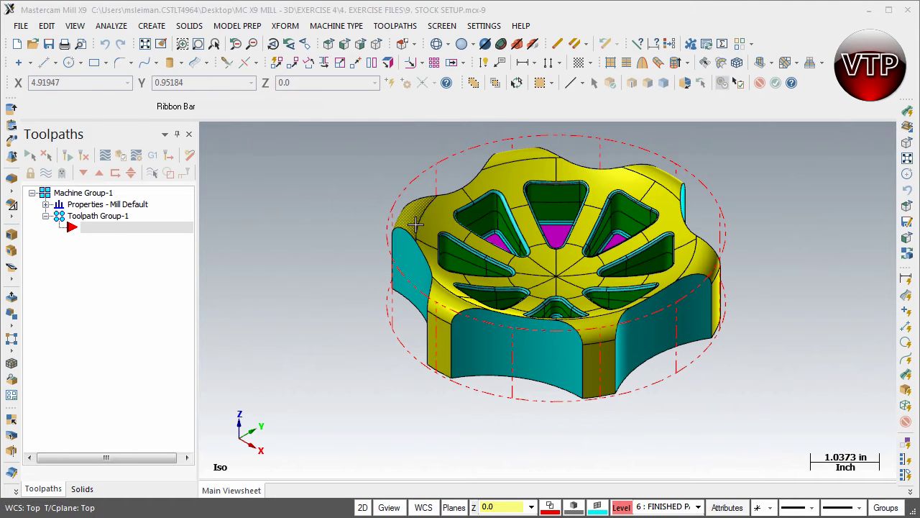
- Draw a 5.1-diameter circle centred at the origin around the part's base
{"action": "left_click", "coordinate": [68, 62]}
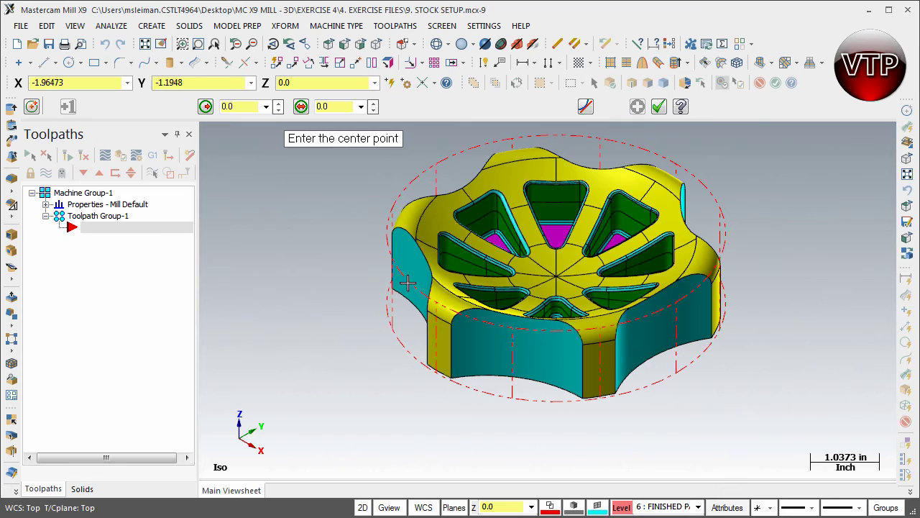
{"action": "left_click", "coordinate": [336, 106]}
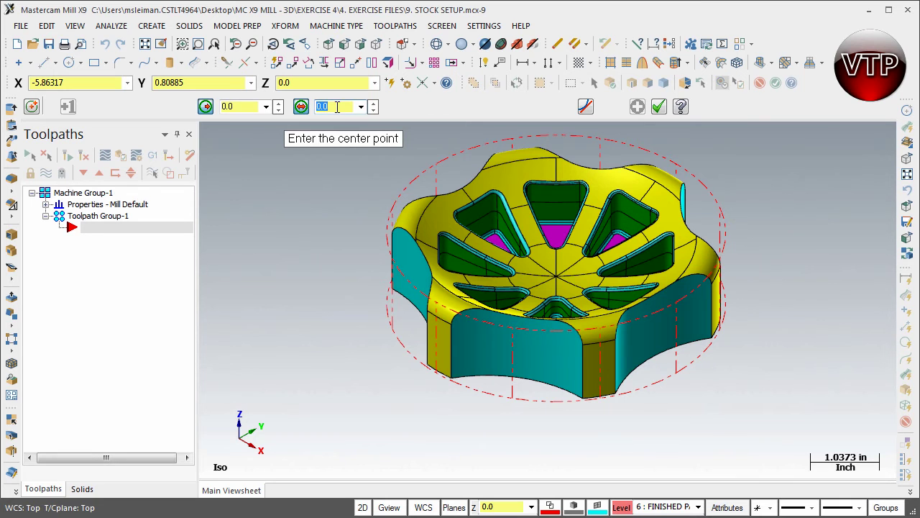
{"action": "type", "text": "5.1"}
{"action": "key", "text": "Return"}
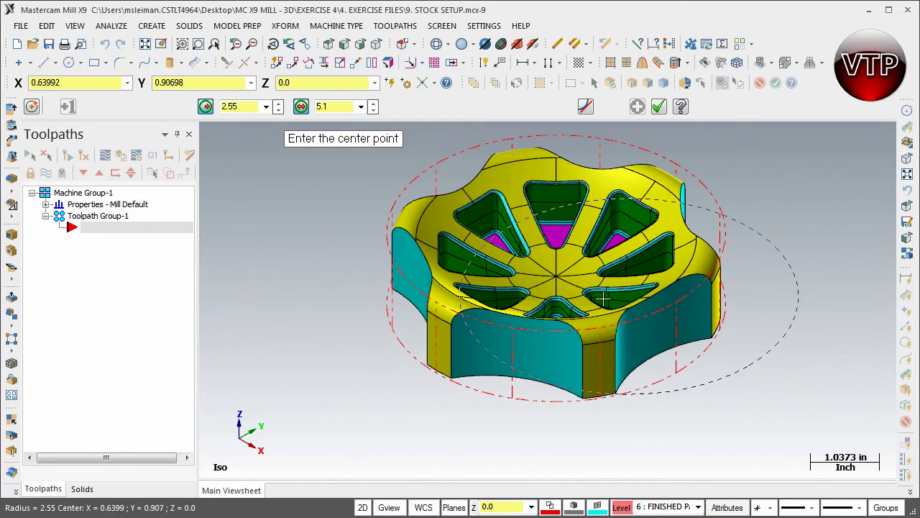
{"action": "middle_click_drag", "start_coordinate": [533, 392], "coordinate": [550, 316]}
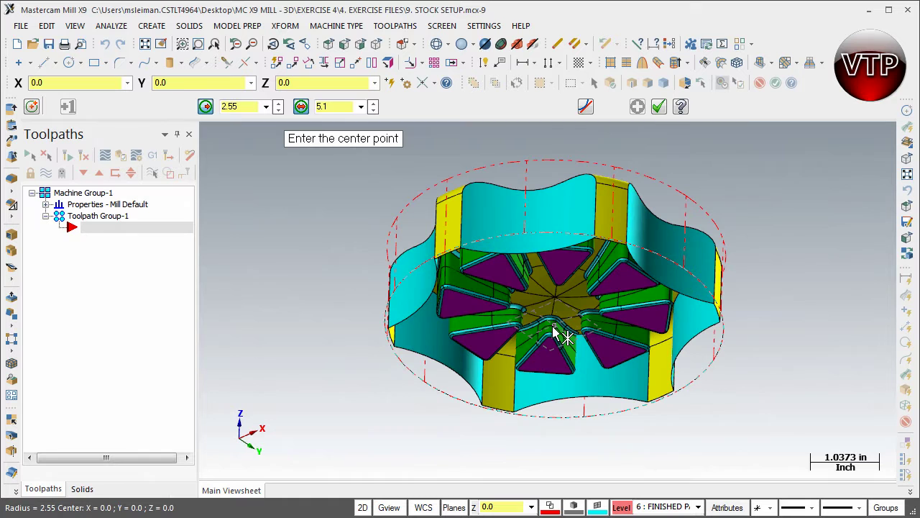
{"action": "left_click", "coordinate": [554, 325]}
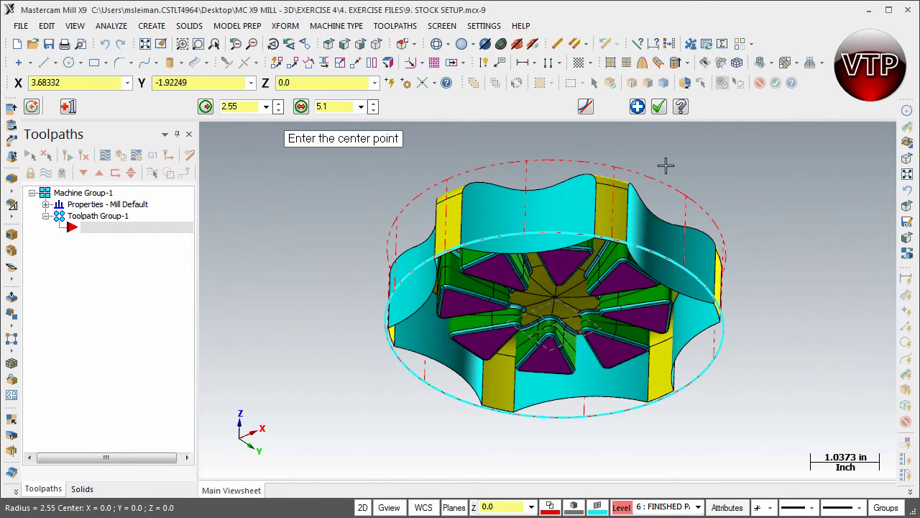
{"action": "left_click", "coordinate": [639, 109]}
{"action": "key", "text": "Escape"}
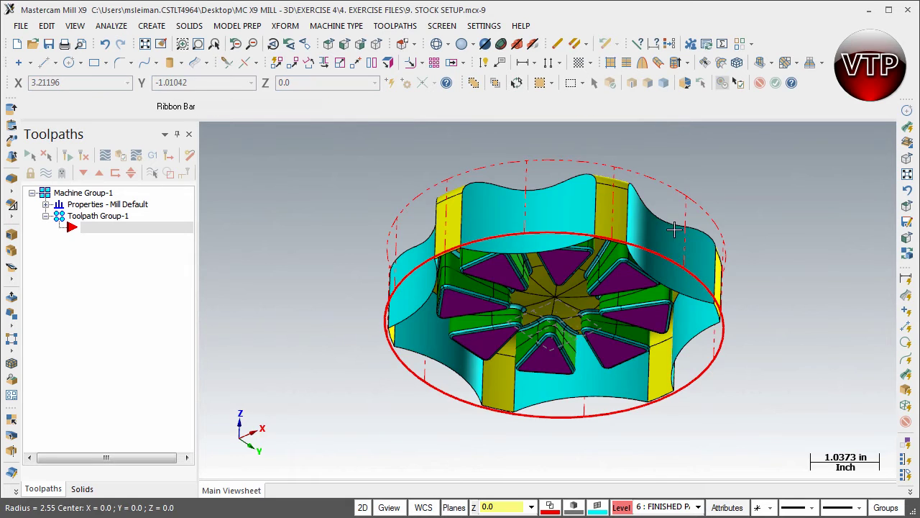
- Return the view to Isometric
{"action": "middle_click_drag", "start_coordinate": [672, 220], "coordinate": [667, 330]}
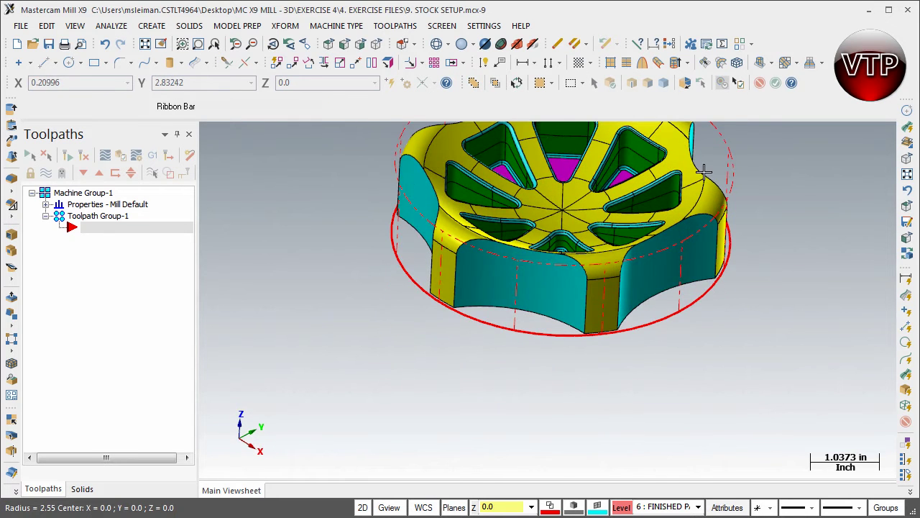
{"action": "scroll", "coordinate": [679, 162], "scroll_direction": "up", "scroll_amount": 1}
{"action": "scroll", "coordinate": [671, 167], "scroll_direction": "down", "scroll_amount": 3}
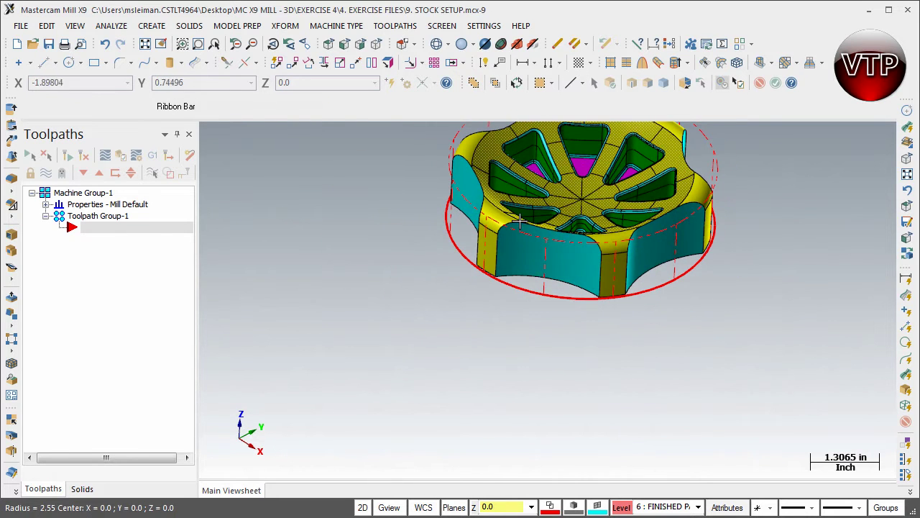
{"action": "left_click", "coordinate": [362, 46]}
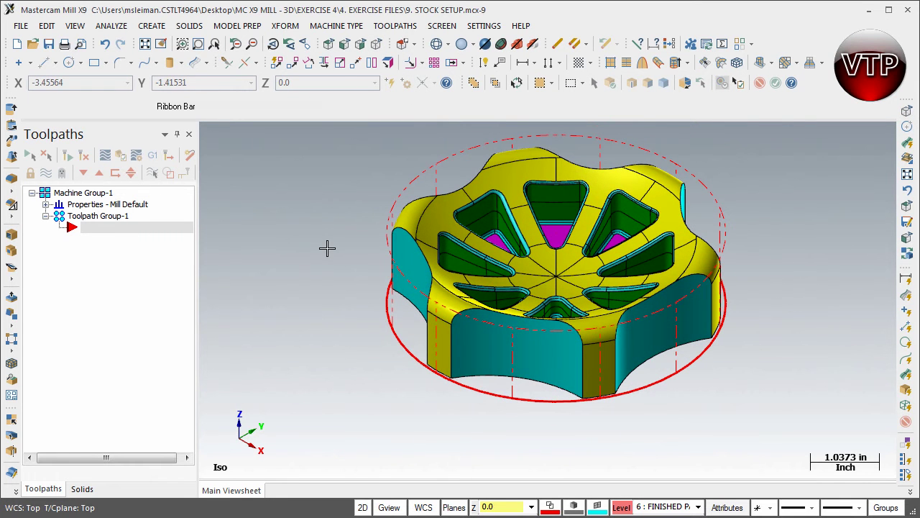
- Start a Surface High Speed Area Rough toolpath with NC name EXERCISE 4
{"action": "left_click", "coordinate": [400, 26]}
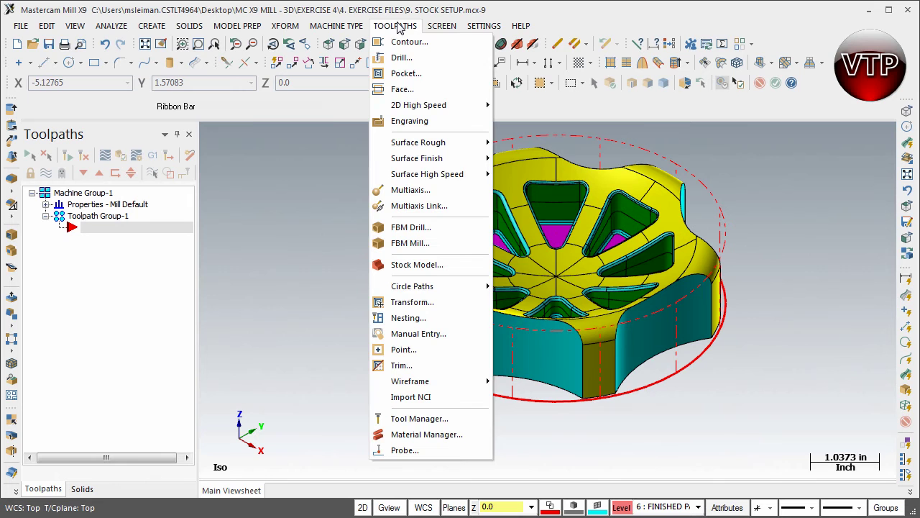
{"action": "mouse_move", "coordinate": [459, 177]}
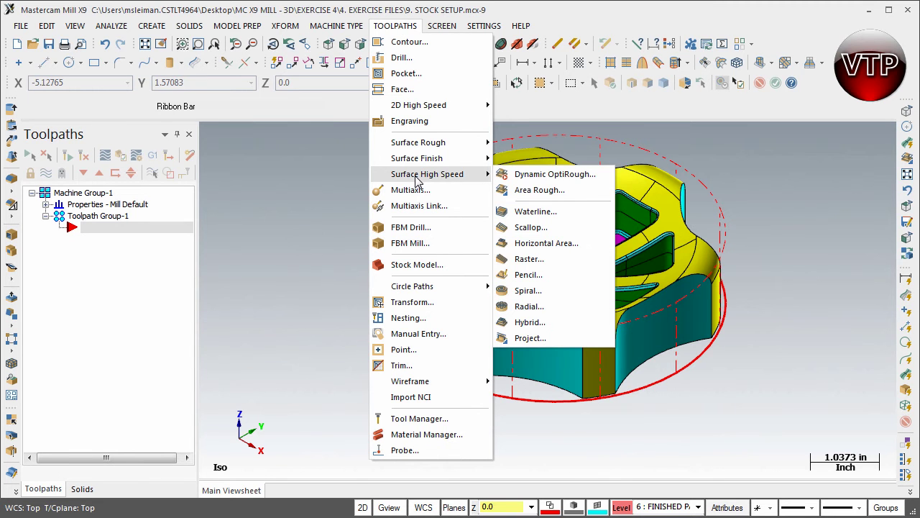
{"action": "left_click", "coordinate": [548, 192]}
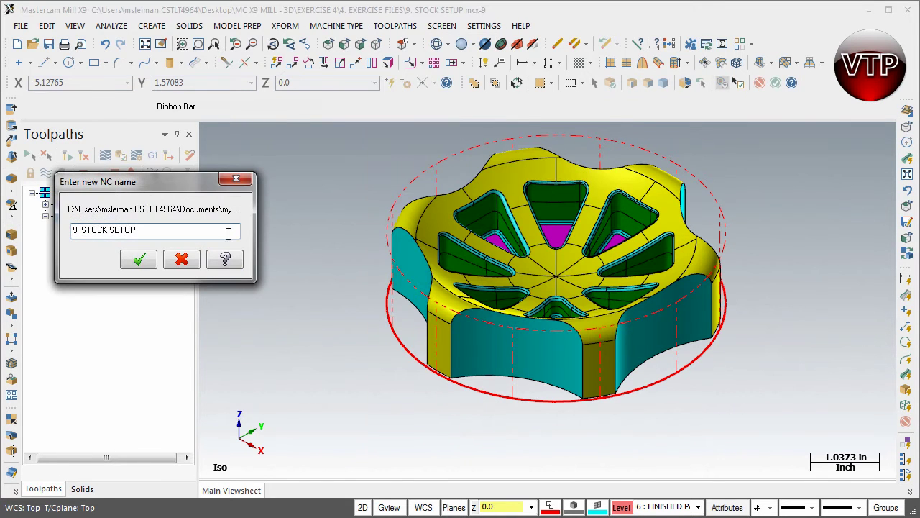
{"action": "left_click_drag", "start_coordinate": [177, 235], "coordinate": [46, 218]}
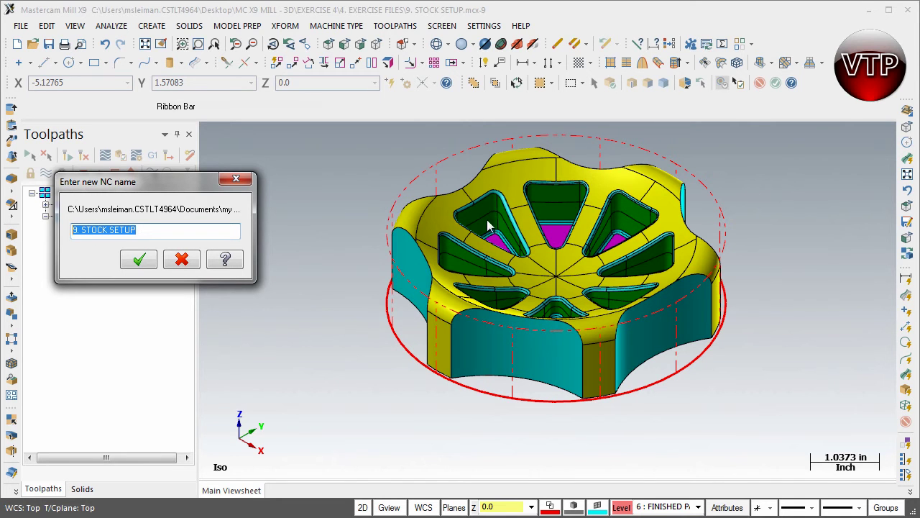
{"action": "type", "text": "EXERCISE 4"}
{"action": "left_click", "coordinate": [150, 260]}
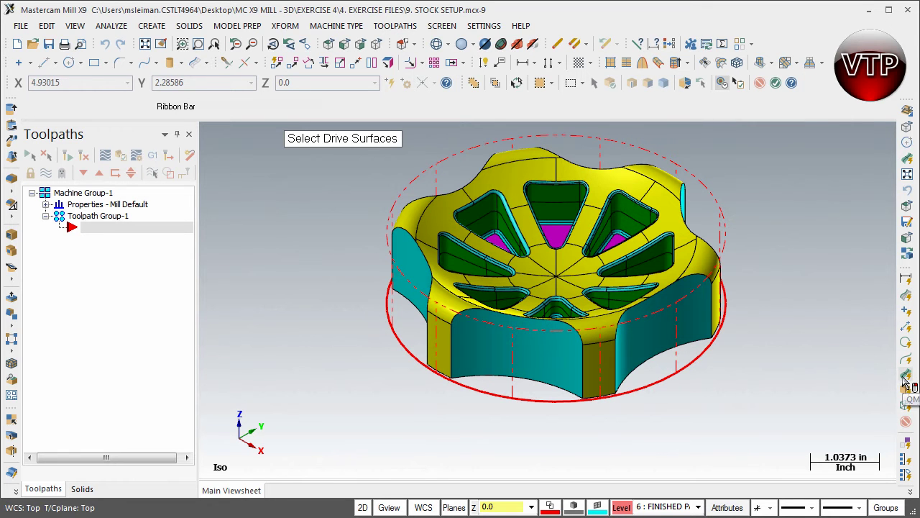
- Select all 53 part surfaces as the drive surfaces
{"action": "left_click", "coordinate": [906, 378]}
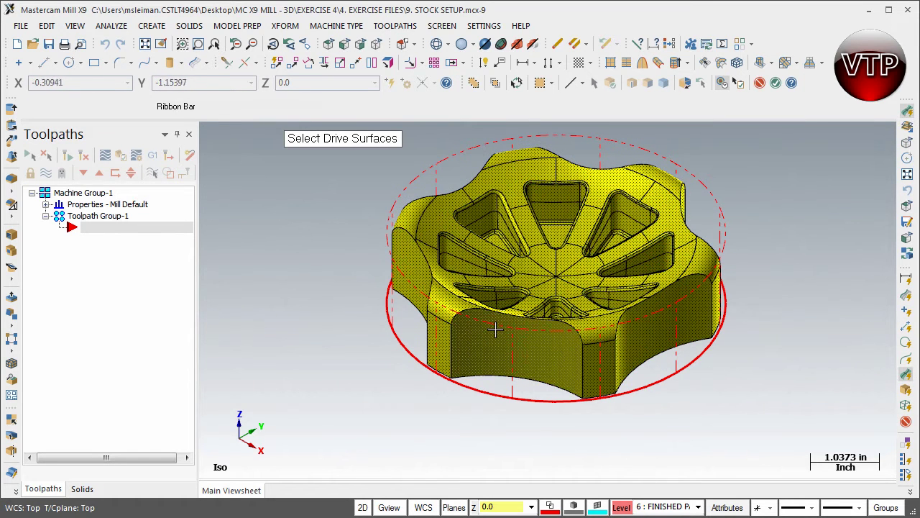
{"action": "key", "text": "Return"}
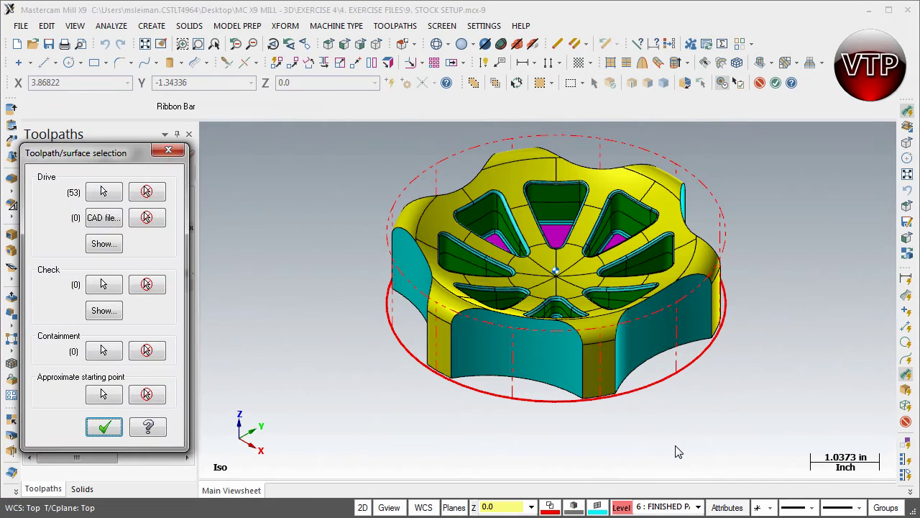
{"action": "left_click_drag", "start_coordinate": [82, 160], "coordinate": [112, 142]}
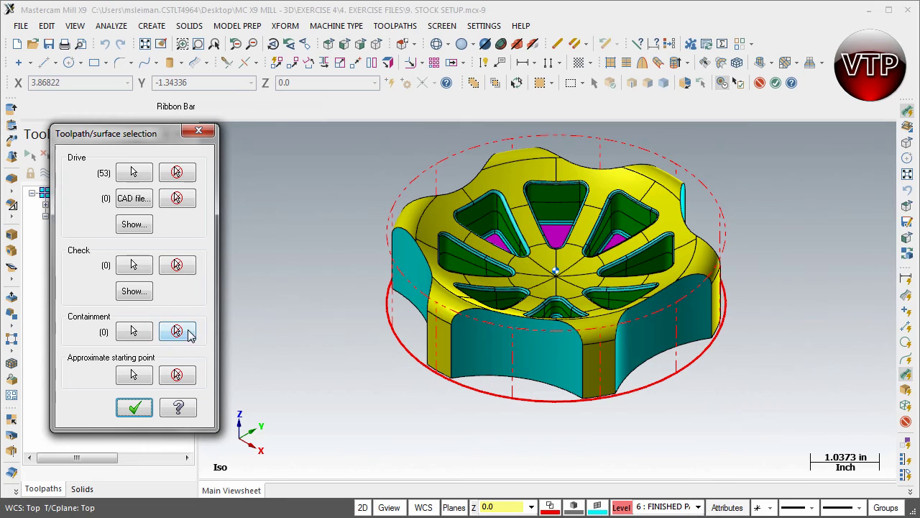
- Chain the red circle as the containment boundary and accept the selections
{"action": "left_click", "coordinate": [132, 331]}
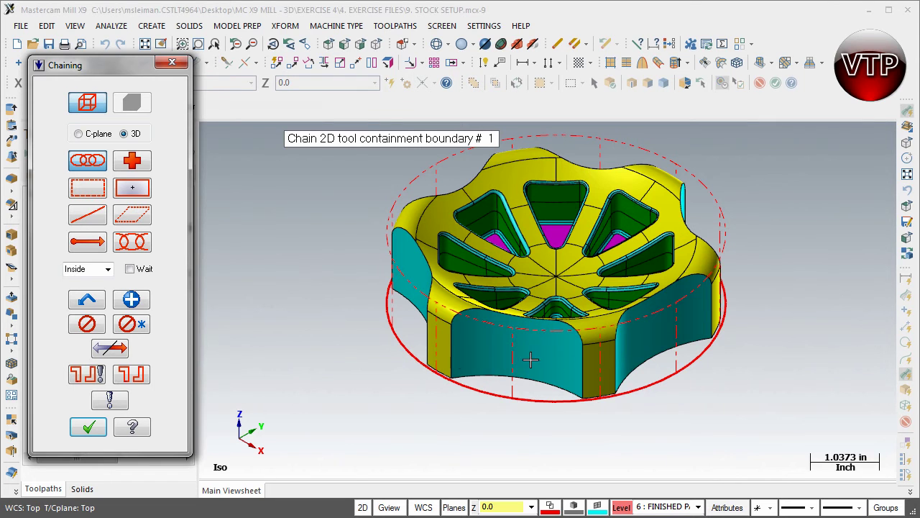
{"action": "left_click", "coordinate": [389, 308]}
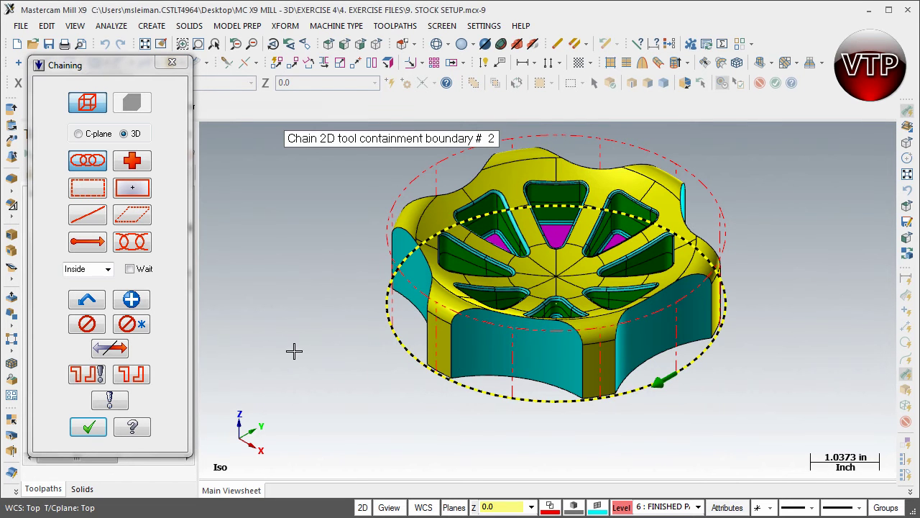
{"action": "left_click", "coordinate": [88, 427]}
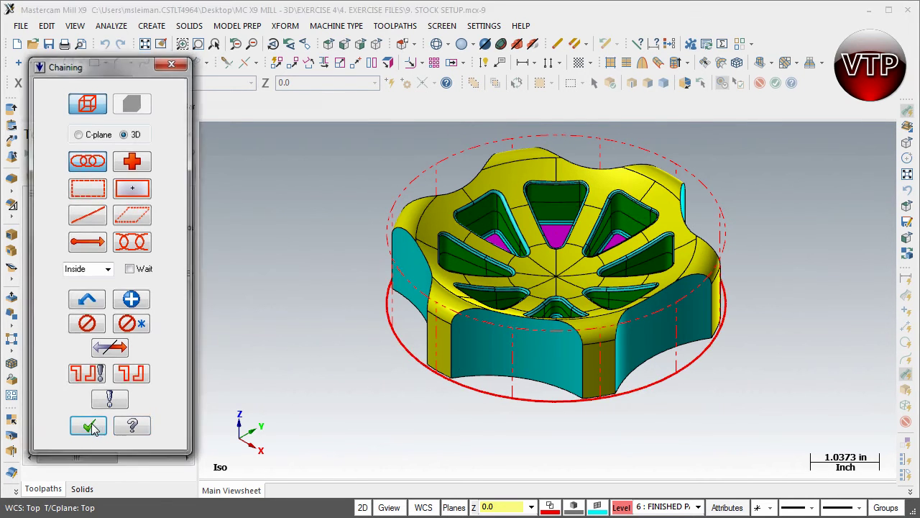
{"action": "left_click", "coordinate": [135, 408]}
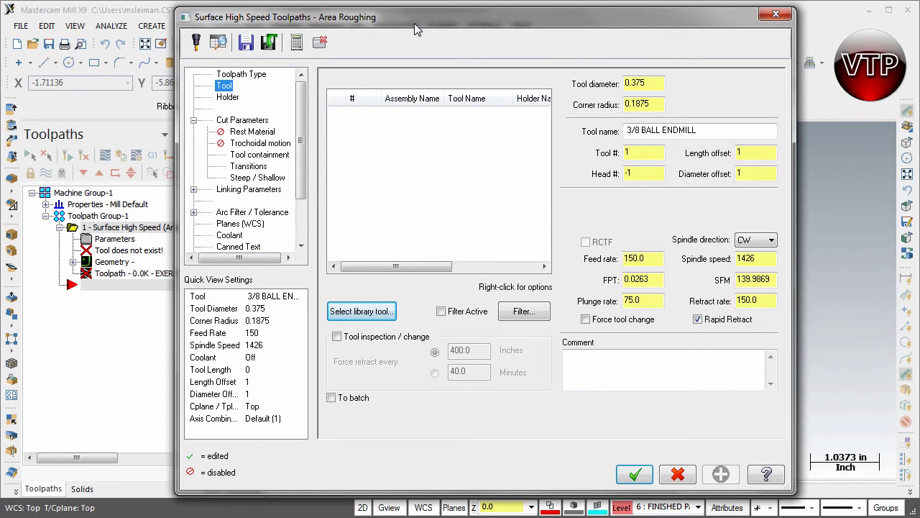
- Choose the 1/2 BULL ENDMILL 0.0313 RAD from the tool library
{"action": "left_click_drag", "start_coordinate": [423, 18], "coordinate": [369, 22]}
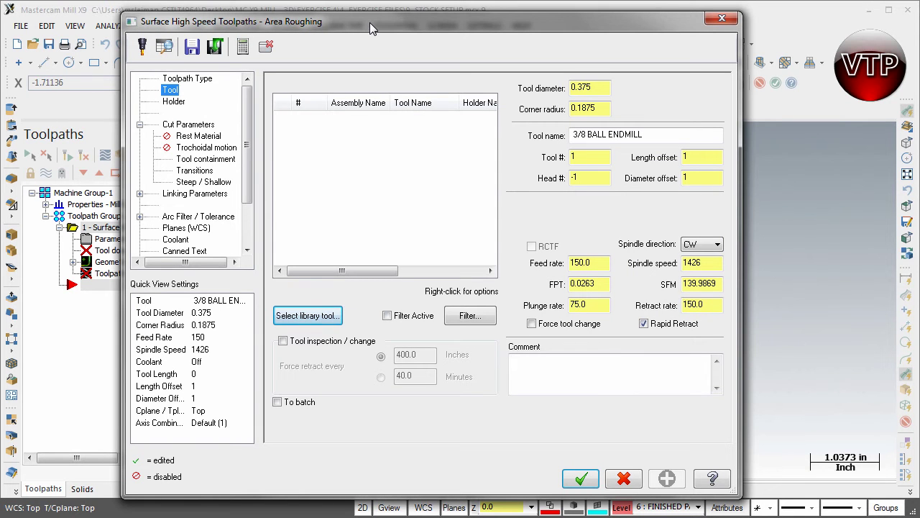
{"action": "left_click", "coordinate": [308, 316]}
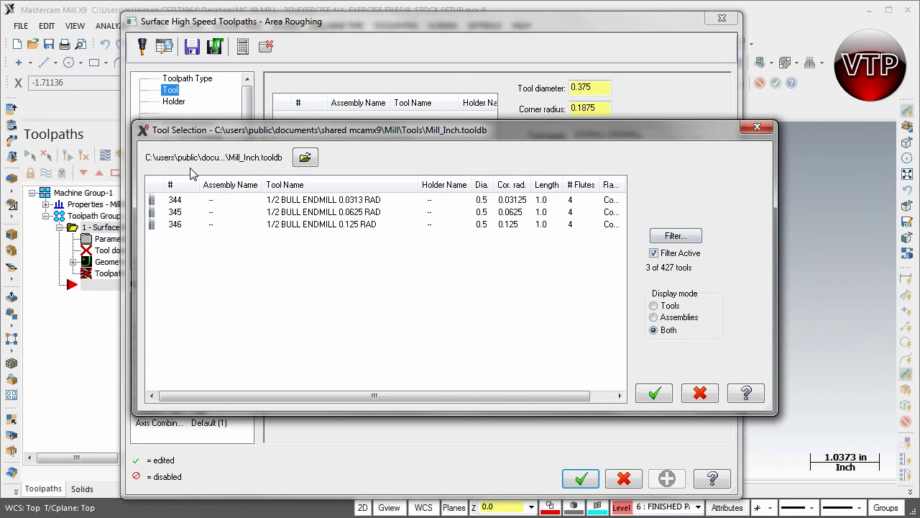
{"action": "left_click", "coordinate": [675, 235]}
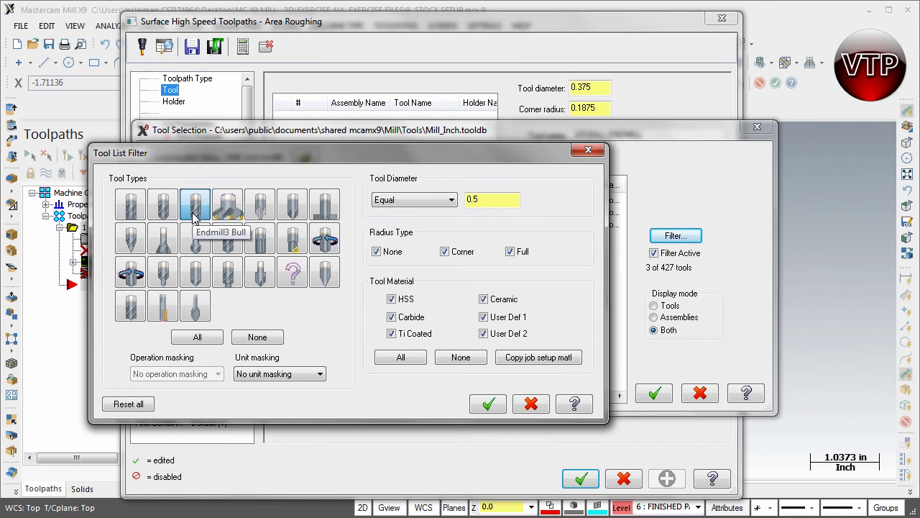
{"action": "left_click", "coordinate": [489, 404]}
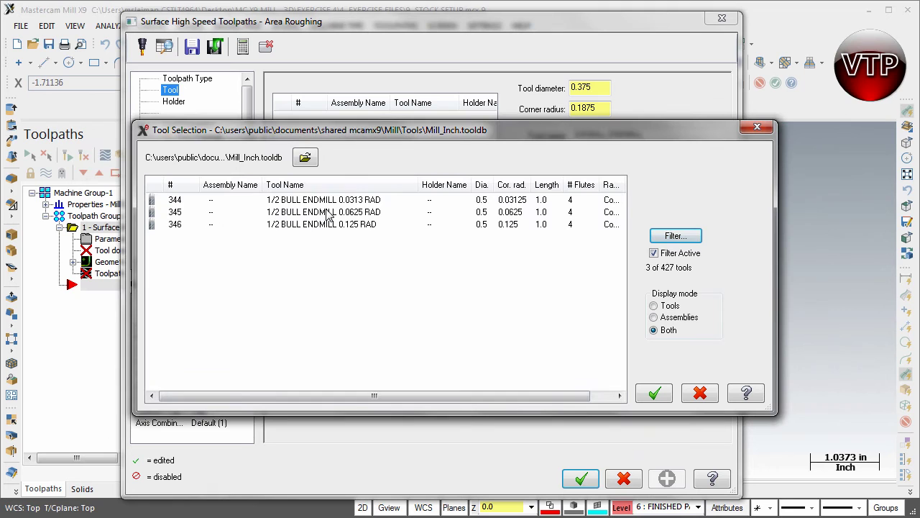
{"action": "left_click", "coordinate": [335, 203]}
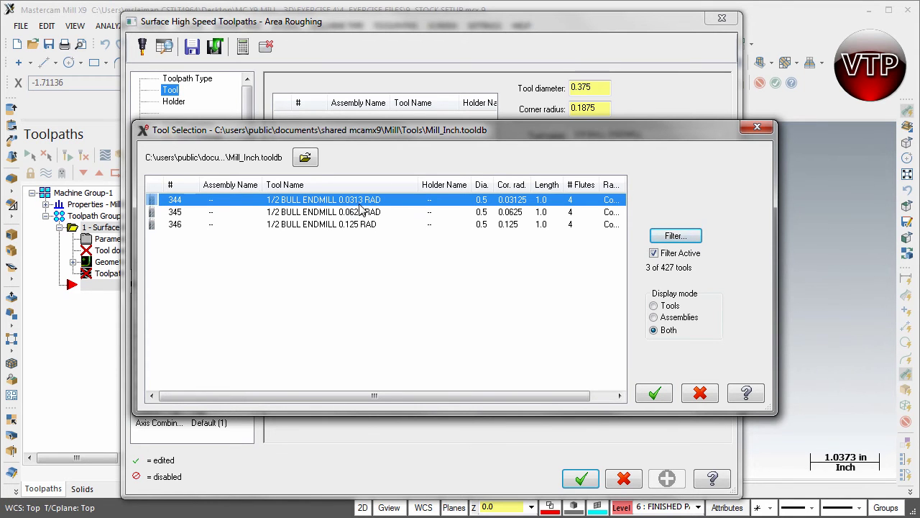
{"action": "left_click", "coordinate": [655, 394]}
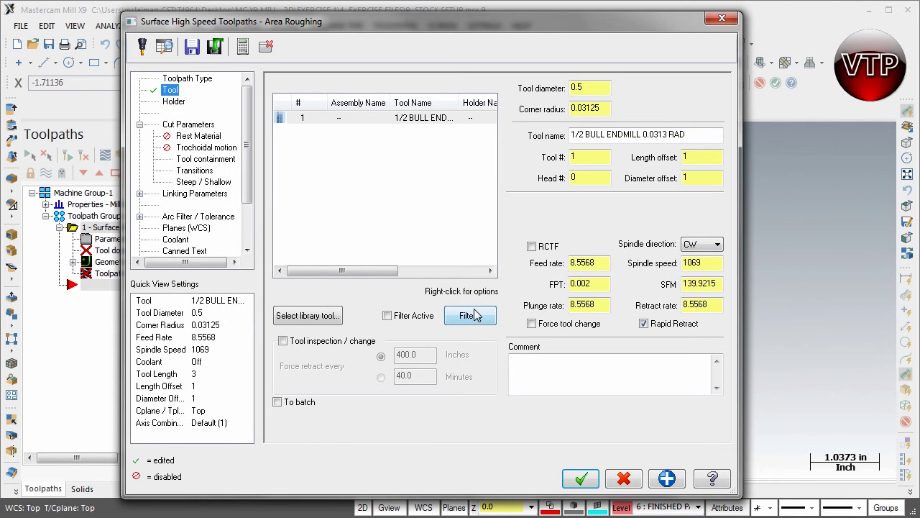
- Enter the comment 'SURFACE HS - AREA ROUGH' and show the holder settings
{"action": "left_click", "coordinate": [604, 376]}
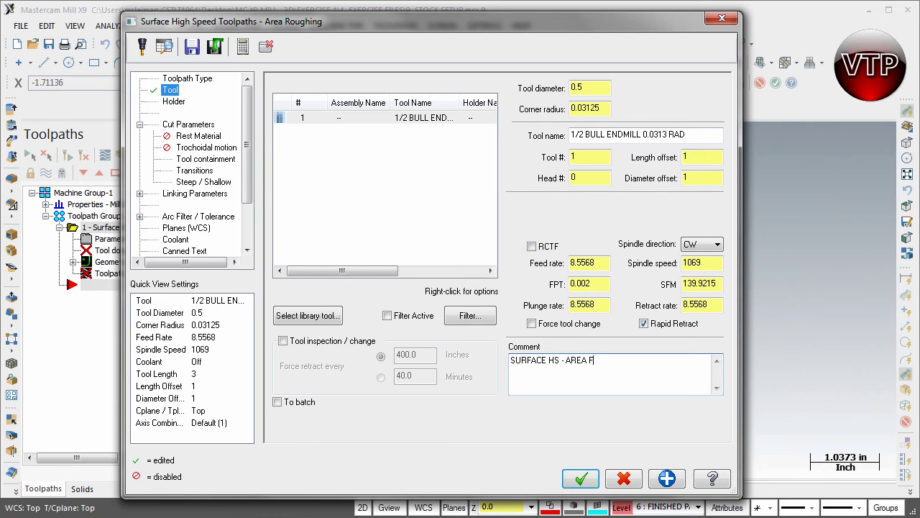
{"action": "type", "text": "OUGH"}
{"action": "left_click", "coordinate": [174, 102]}
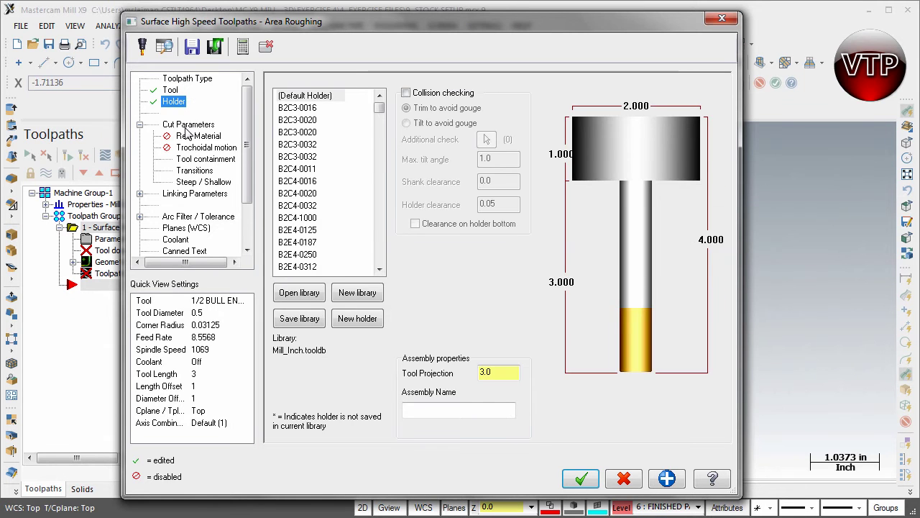
- Display the cut parameters: climb, 0.05 stepdown, 0.05 stock, 50% XY stepover
{"action": "left_click", "coordinate": [187, 127]}
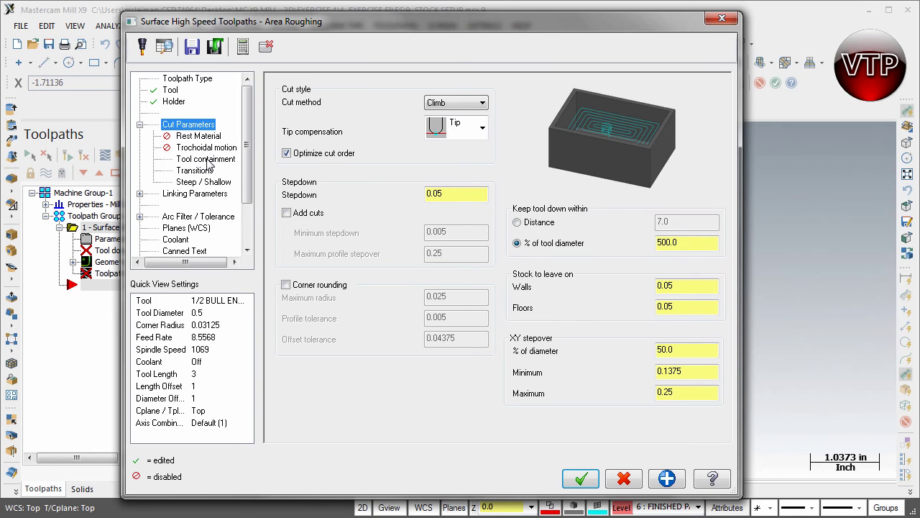
- Set tool containment compensation to Outside, giving a 0.25 total offset
{"action": "left_click", "coordinate": [209, 161]}
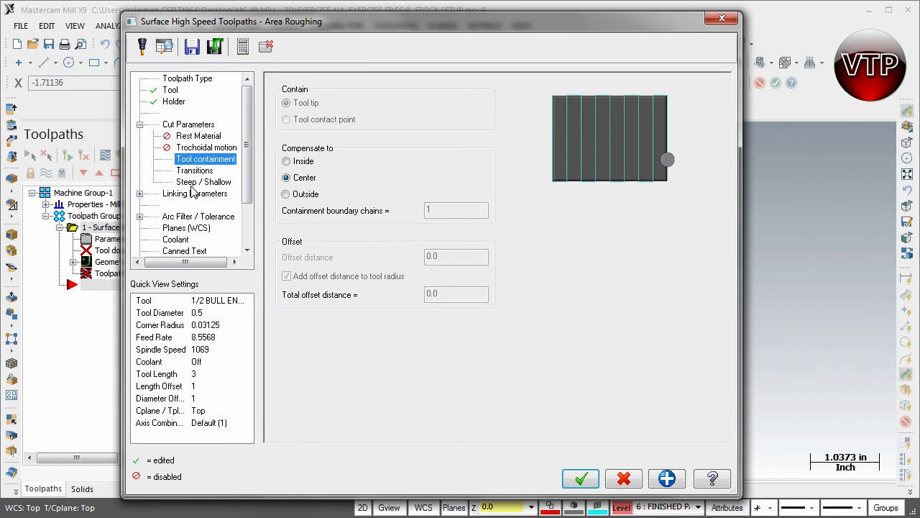
{"action": "left_click", "coordinate": [305, 198]}
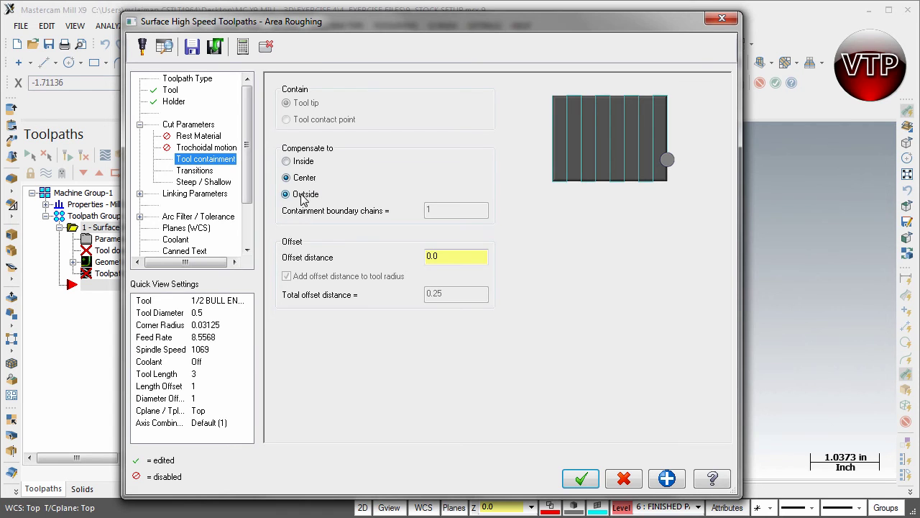
{"action": "left_click_drag", "start_coordinate": [635, 27], "coordinate": [401, 31]}
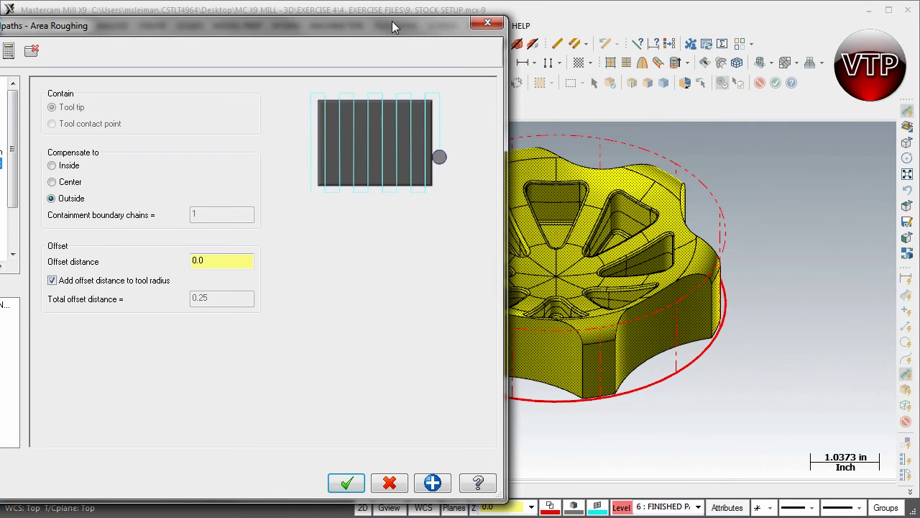
{"action": "left_click_drag", "start_coordinate": [392, 21], "coordinate": [627, 26]}
{"action": "left_click_drag", "start_coordinate": [454, 31], "coordinate": [454, 14]}
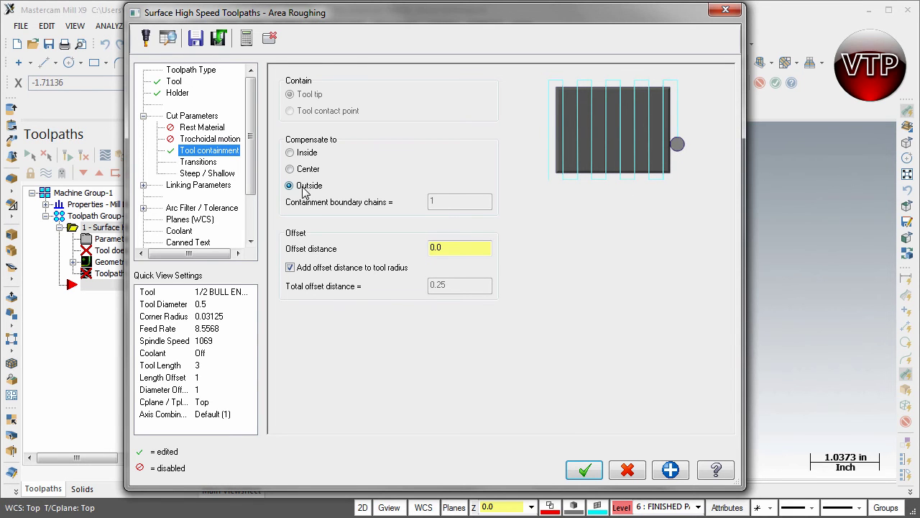
- Display the Transitions settings with the 0.1875-radius entry helix
{"action": "left_click", "coordinate": [198, 162]}
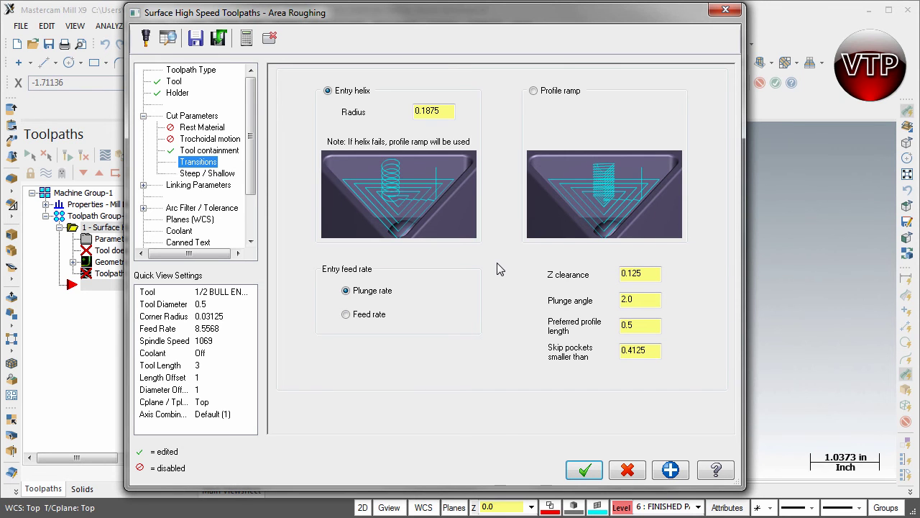
- Set the linking retract to Minimum Vertical Retract with 2.0 clearance plane
{"action": "left_click", "coordinate": [212, 176]}
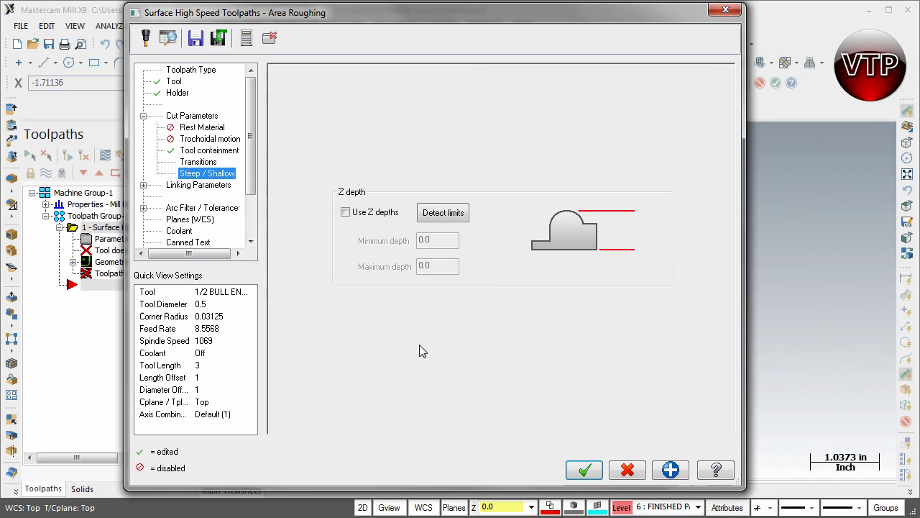
{"action": "left_click", "coordinate": [211, 186]}
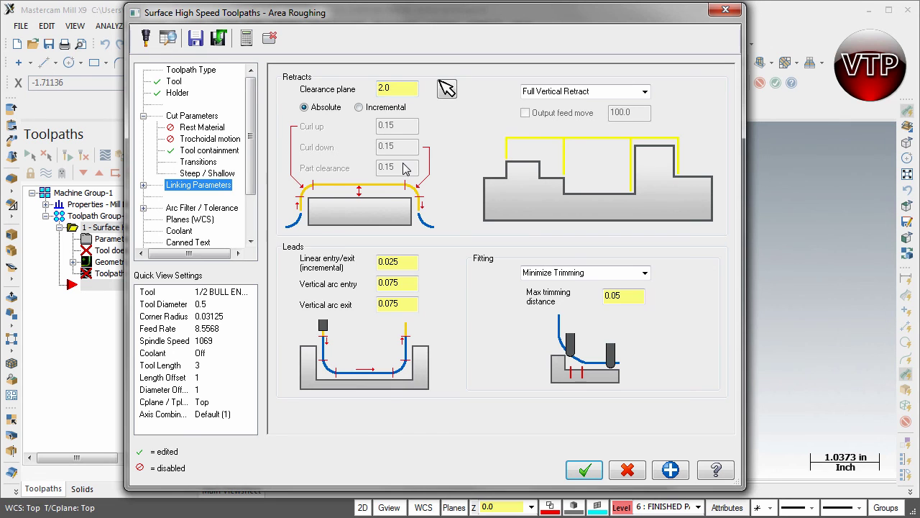
{"action": "left_click", "coordinate": [392, 92]}
{"action": "left_click", "coordinate": [645, 92]}
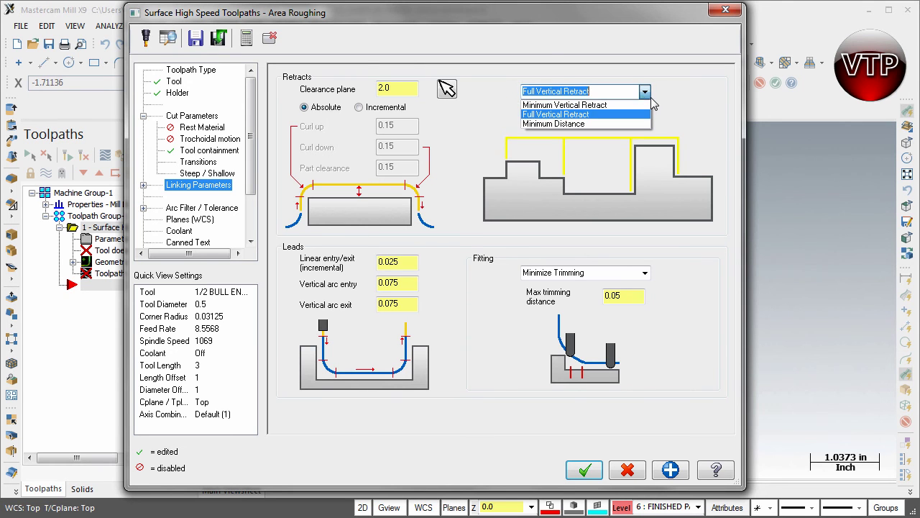
{"action": "left_click", "coordinate": [588, 106]}
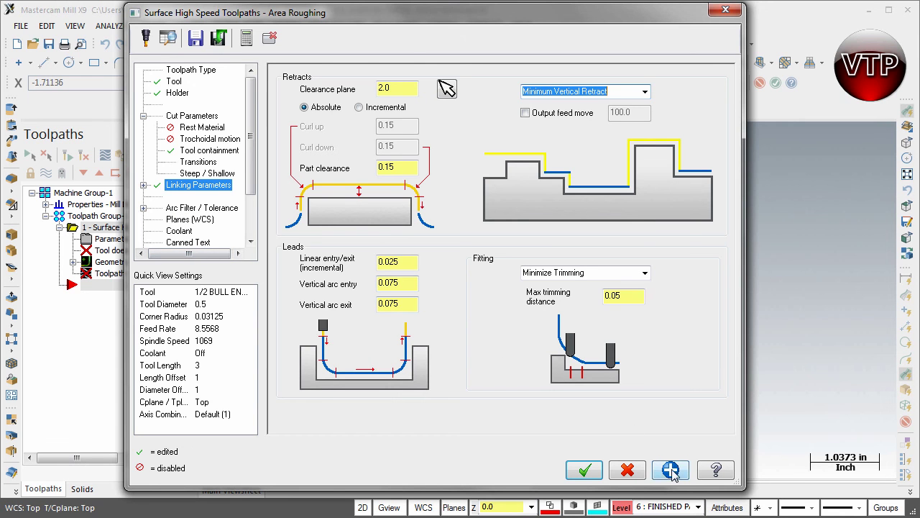
- Generate the Area Roughing toolpath and load it into the Simulator for verification
{"action": "left_click", "coordinate": [586, 470]}
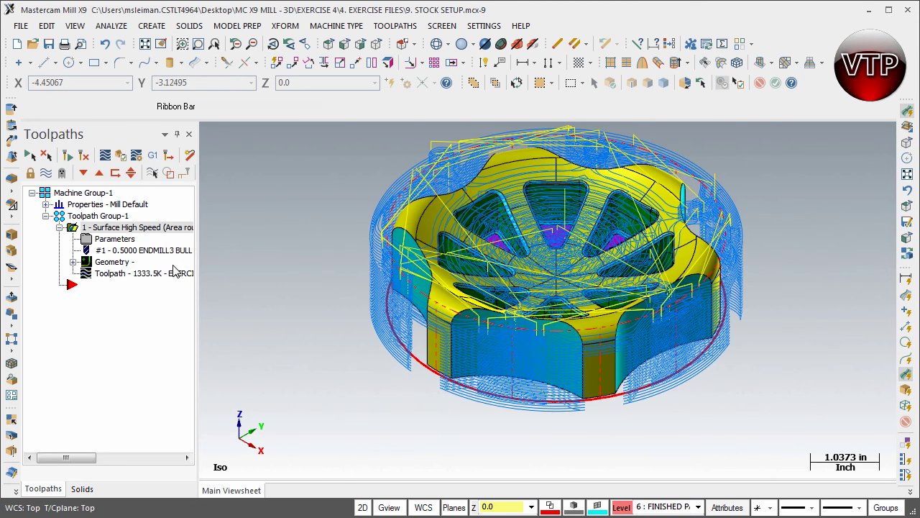
{"action": "left_click", "coordinate": [126, 163]}
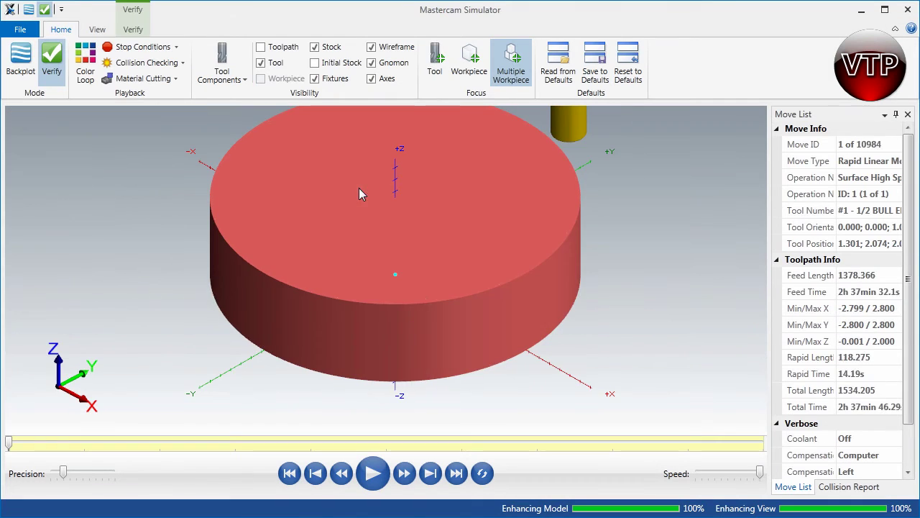
- Play the verification through all 16210 moves to show the roughed stock
{"action": "scroll", "coordinate": [400, 168], "scroll_direction": "up", "scroll_amount": 3}
{"action": "scroll", "coordinate": [405, 165], "scroll_direction": "down", "scroll_amount": 3}
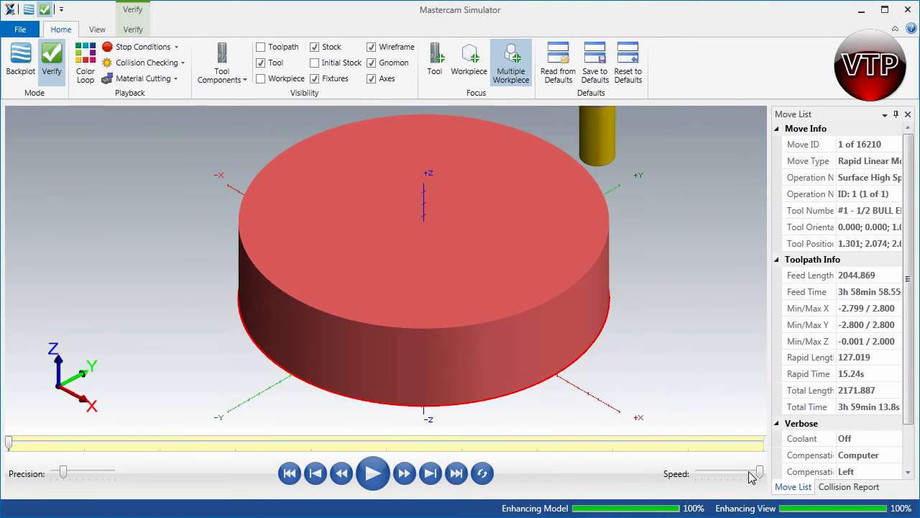
{"action": "left_click", "coordinate": [377, 479]}
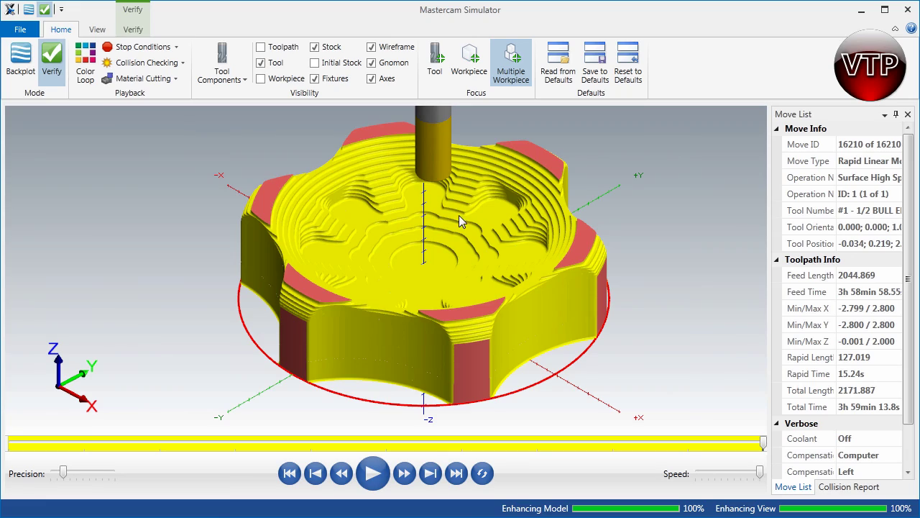
{"action": "middle_click_drag", "start_coordinate": [517, 203], "coordinate": [475, 230]}
{"action": "middle_click_drag", "start_coordinate": [297, 223], "coordinate": [308, 199]}
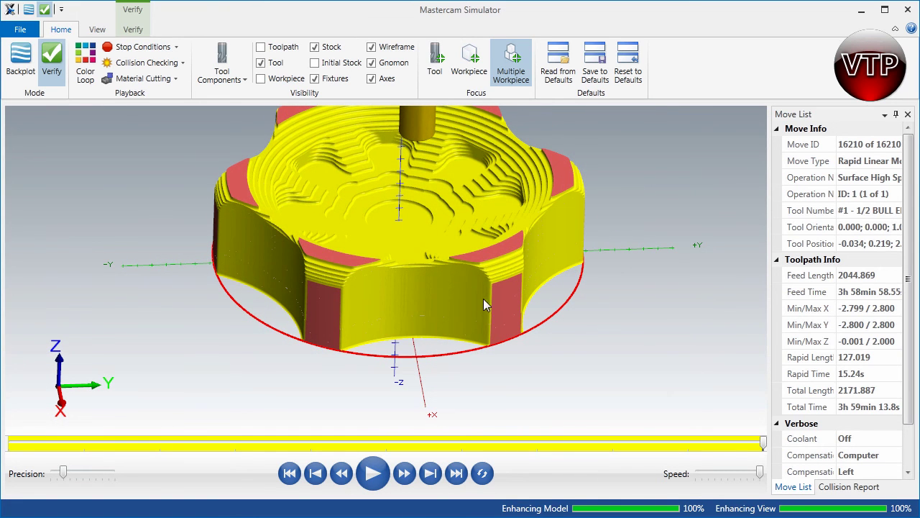
{"action": "scroll", "coordinate": [501, 306], "scroll_direction": "up", "scroll_amount": 5}
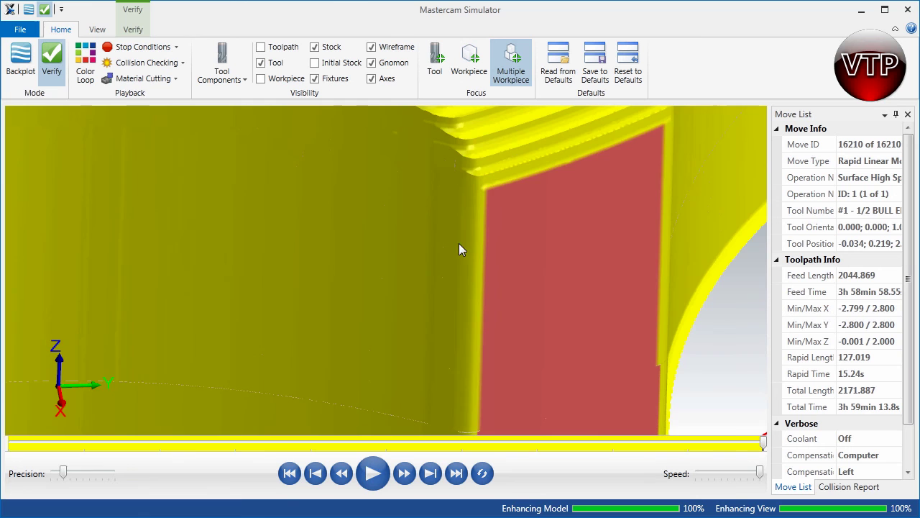
{"action": "middle_click_drag", "start_coordinate": [494, 251], "coordinate": [482, 275]}
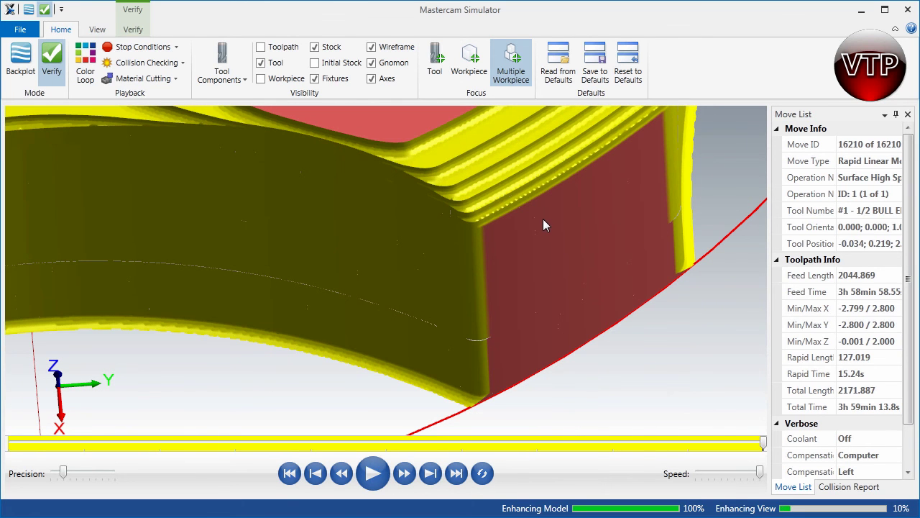
{"action": "scroll", "coordinate": [451, 230], "scroll_direction": "down", "scroll_amount": 3}
{"action": "scroll", "coordinate": [432, 225], "scroll_direction": "down", "scroll_amount": 2}
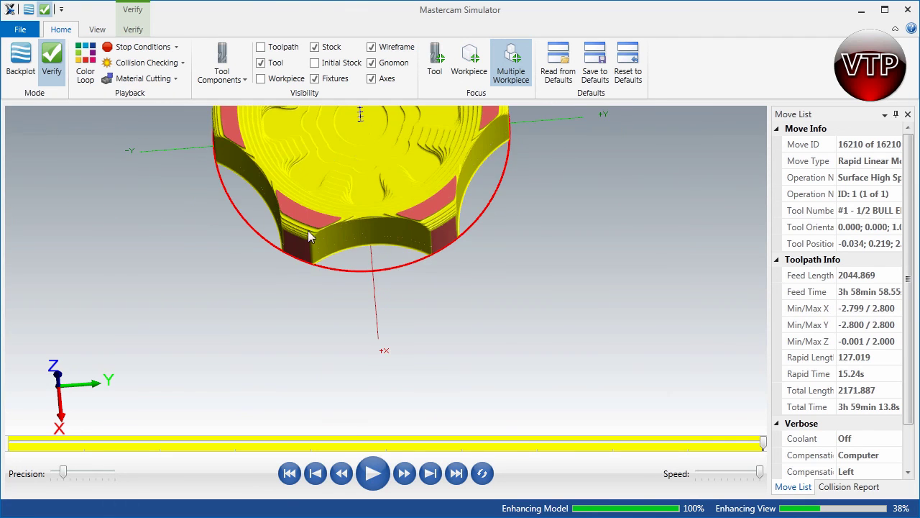
{"action": "scroll", "coordinate": [306, 236], "scroll_direction": "up", "scroll_amount": 3}
{"action": "scroll", "coordinate": [358, 209], "scroll_direction": "down", "scroll_amount": 1}
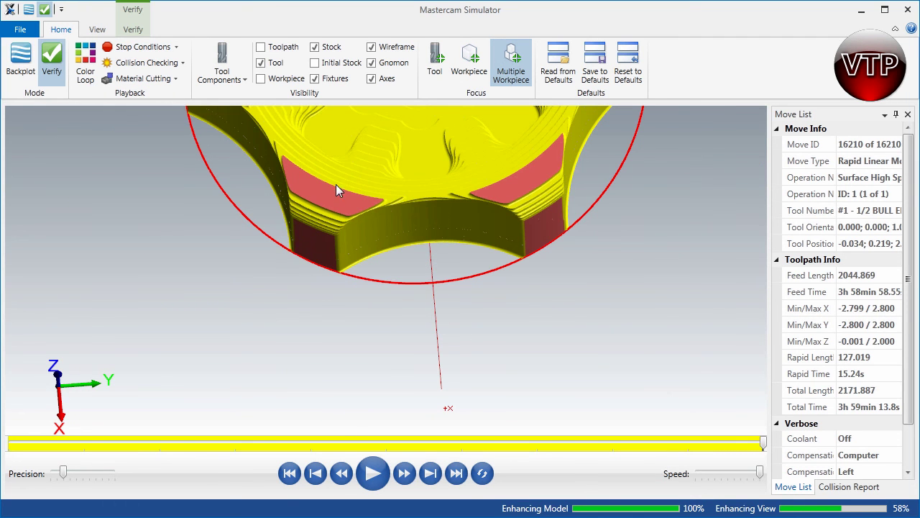
{"action": "scroll", "coordinate": [336, 180], "scroll_direction": "down", "scroll_amount": 4}
{"action": "scroll", "coordinate": [366, 136], "scroll_direction": "up", "scroll_amount": 5}
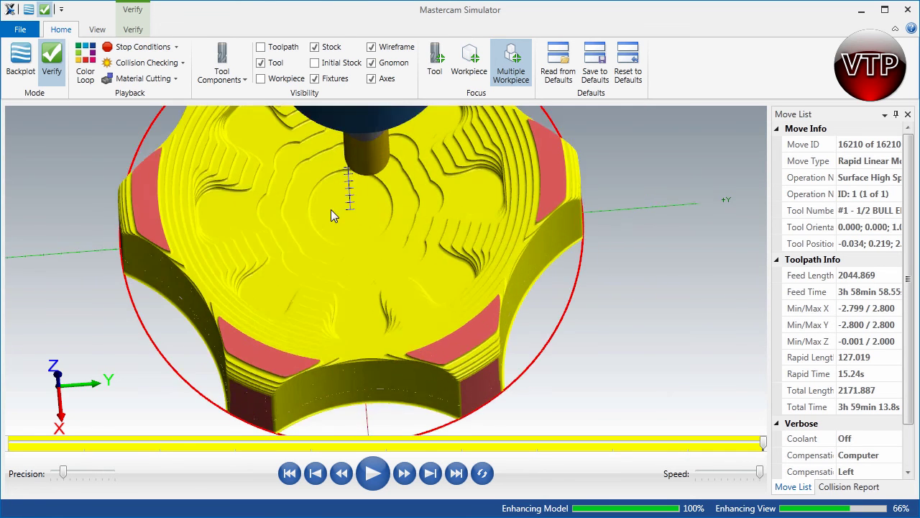
{"action": "left_click_drag", "start_coordinate": [331, 212], "coordinate": [313, 157]}
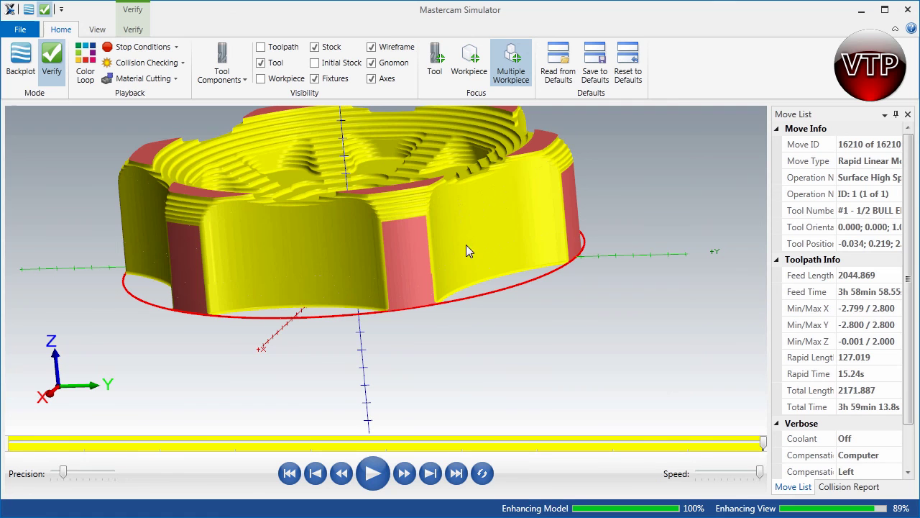
{"action": "scroll", "coordinate": [283, 140], "scroll_direction": "down", "scroll_amount": 5}
{"action": "mouse_move", "coordinate": [283, 139]}
{"action": "left_mouse_down"}
{"action": "mouse_move", "coordinate": [348, 174]}
{"action": "mouse_move", "coordinate": [300, 139]}
{"action": "left_mouse_up"}
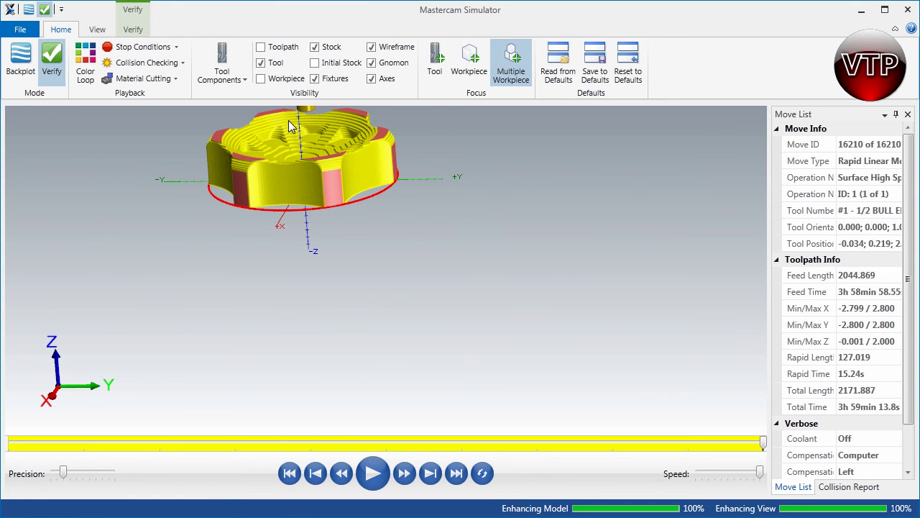
{"action": "scroll", "coordinate": [291, 126], "scroll_direction": "up", "scroll_amount": 8}
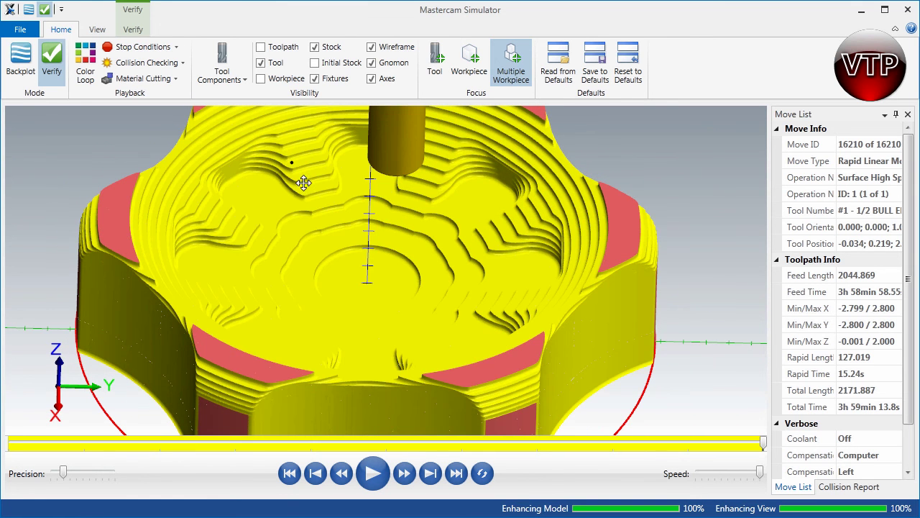